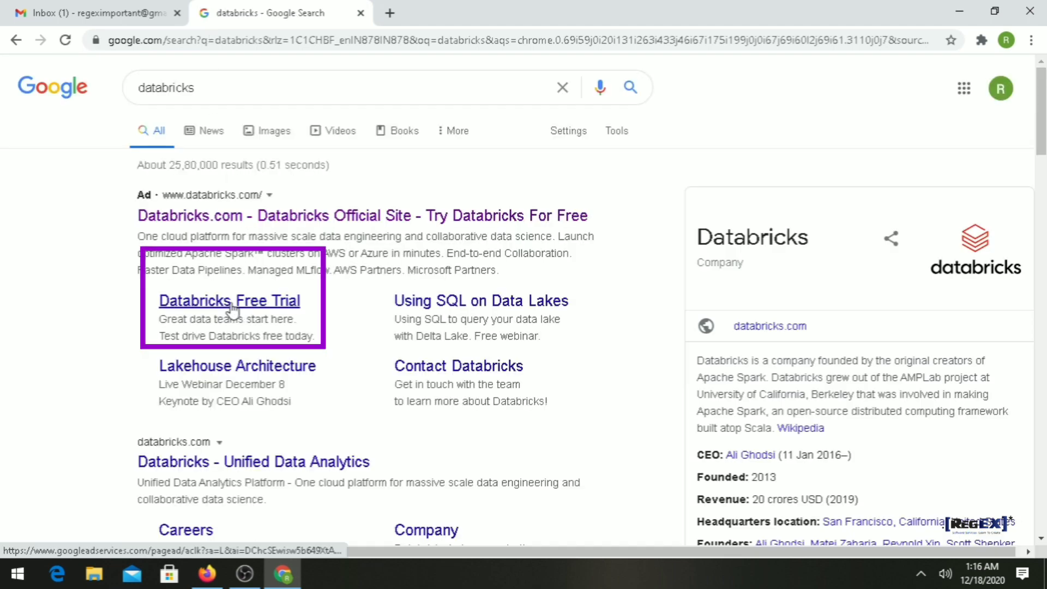
# Open the Databricks Free Trial sign-up form and enter the first name, last name and REGEX as the company
pyautogui.click(234, 311)
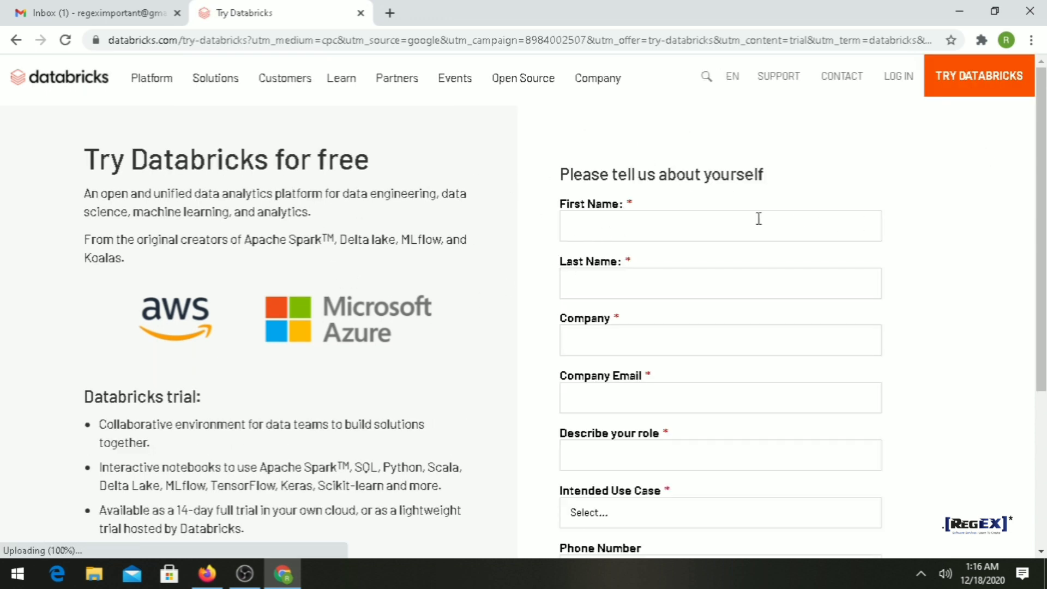
pyautogui.click(740, 222)
pyautogui.write('R')
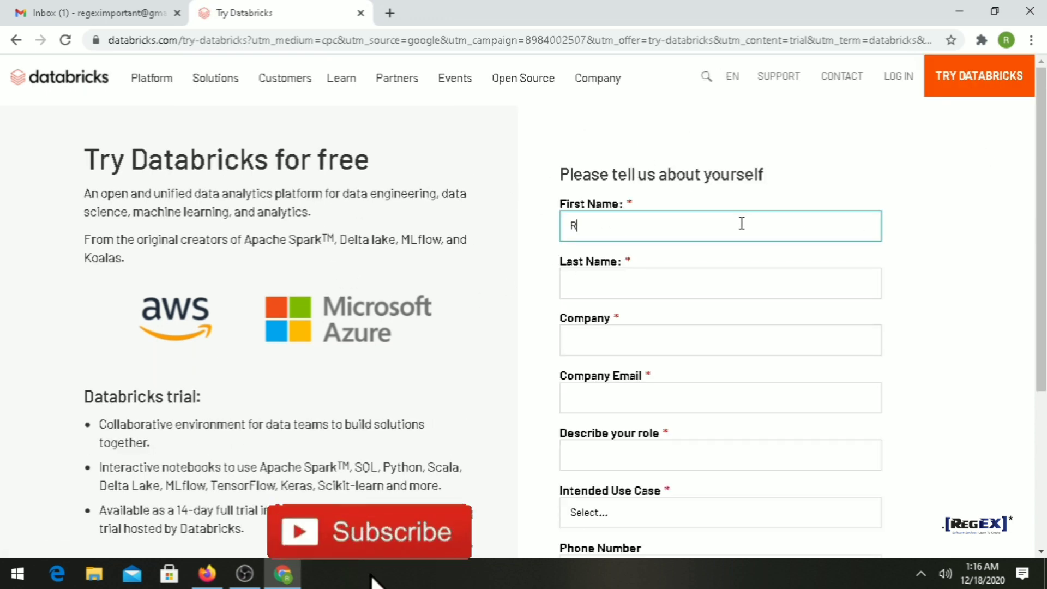
pyautogui.write('egex')
pyautogui.press('Tab')
pyautogui.write('S')
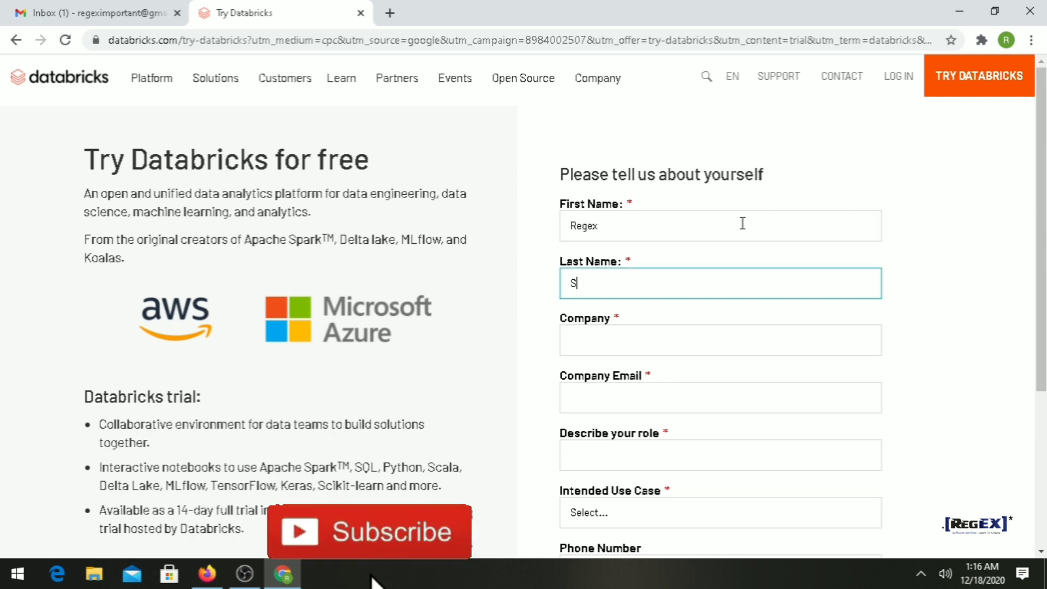
pyautogui.write('oftware')
pyautogui.press('Tab')
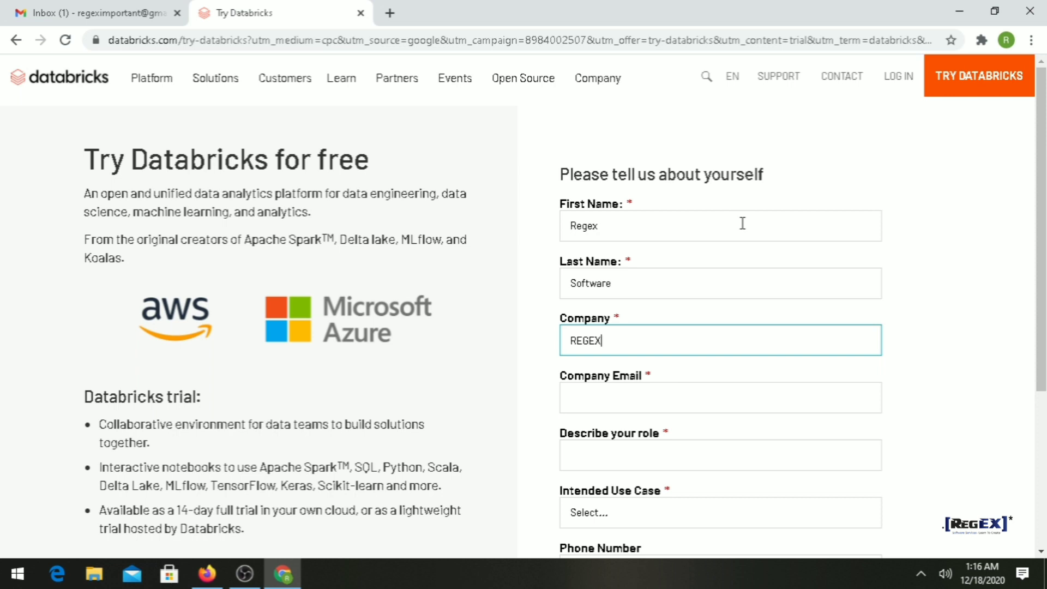
pyautogui.press('Tab')
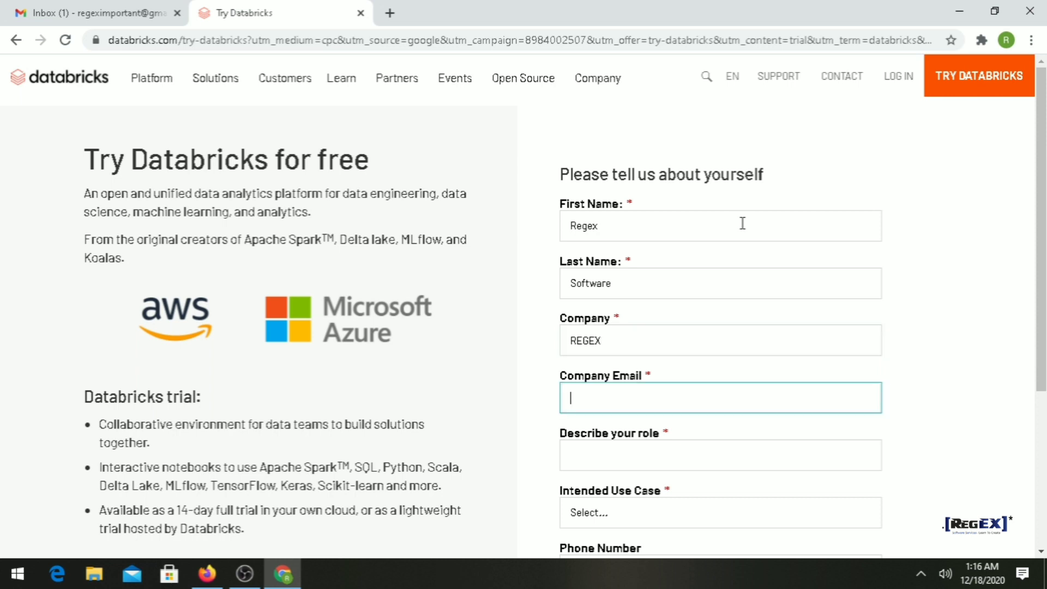
# Copy the account's e-mail address from Gmail and paste it as the company email in the sign-up form
pyautogui.click(80, 9)
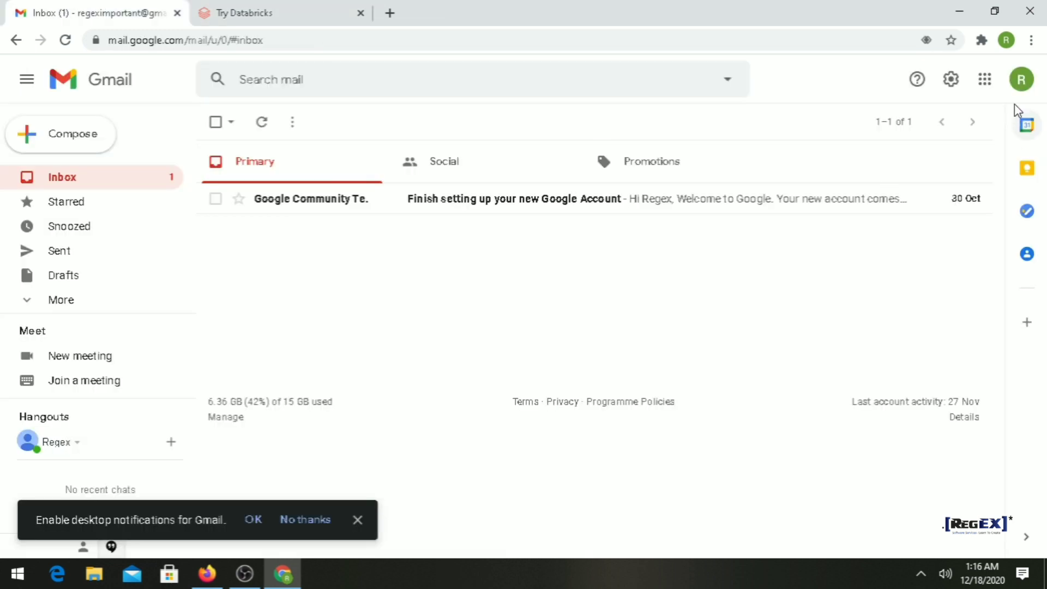
pyautogui.click(1021, 79)
pyautogui.moveTo(971, 216); pyautogui.dragTo(843, 224)
pyautogui.rightClick(858, 213)
pyautogui.click(855, 224)
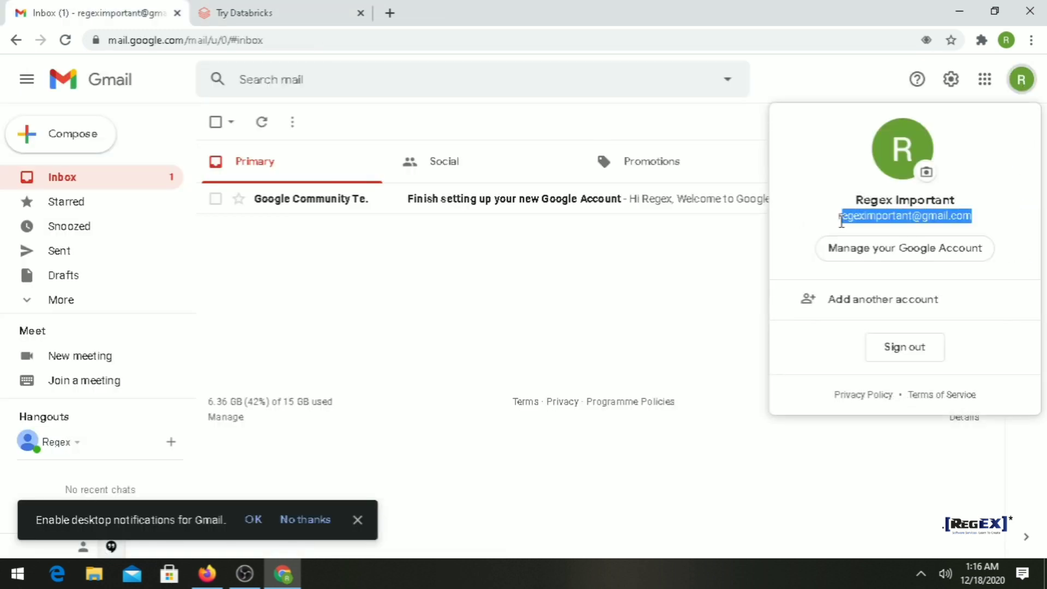
pyautogui.click(259, 12)
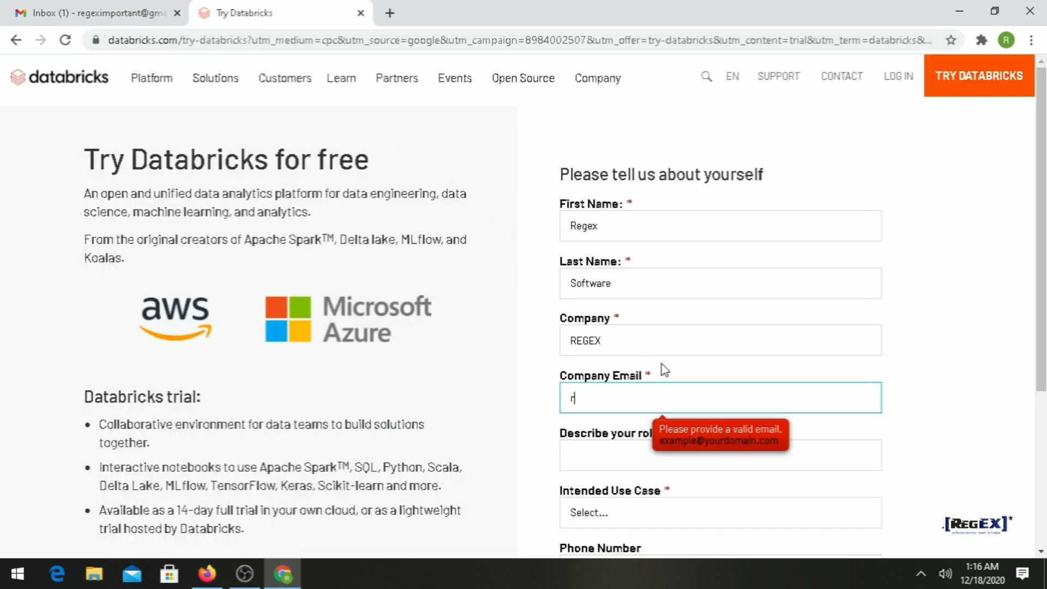
pyautogui.hotkey('ctrl', 'v')
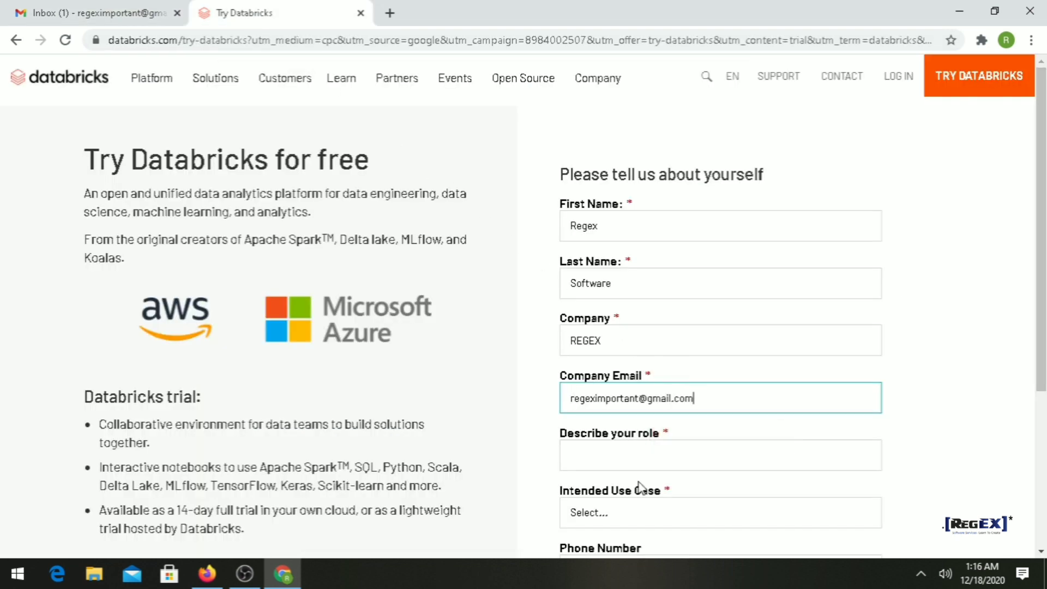
# Describe the role as student, set the intended use case to Education – Learning & Teaching, and submit the form
pyautogui.click(637, 454)
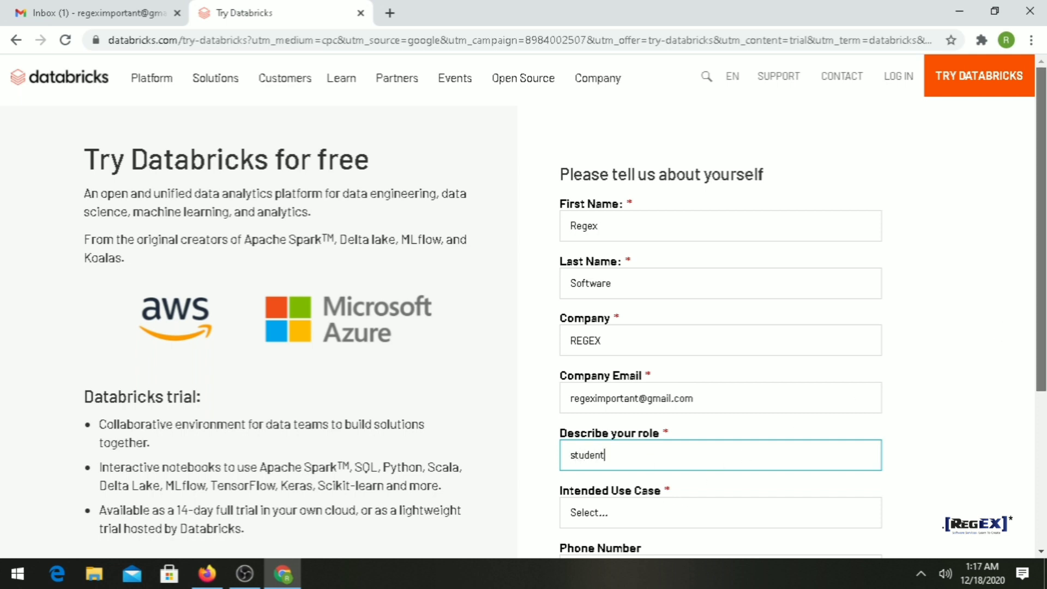
pyautogui.scroll(-2, 994, 332)
pyautogui.click(696, 406)
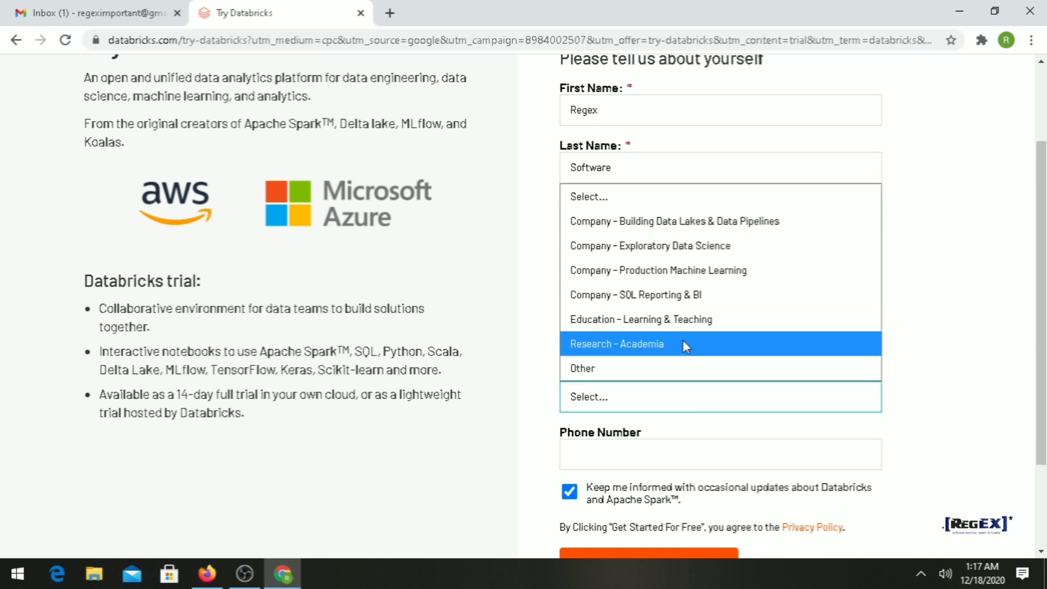
pyautogui.click(683, 320)
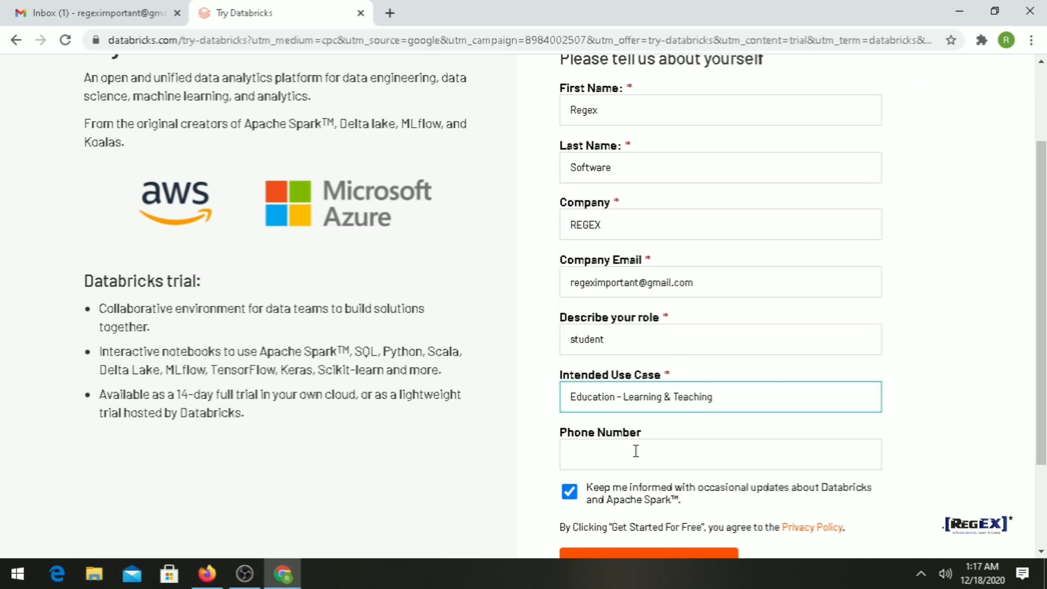
pyautogui.scroll(-2, 604, 448)
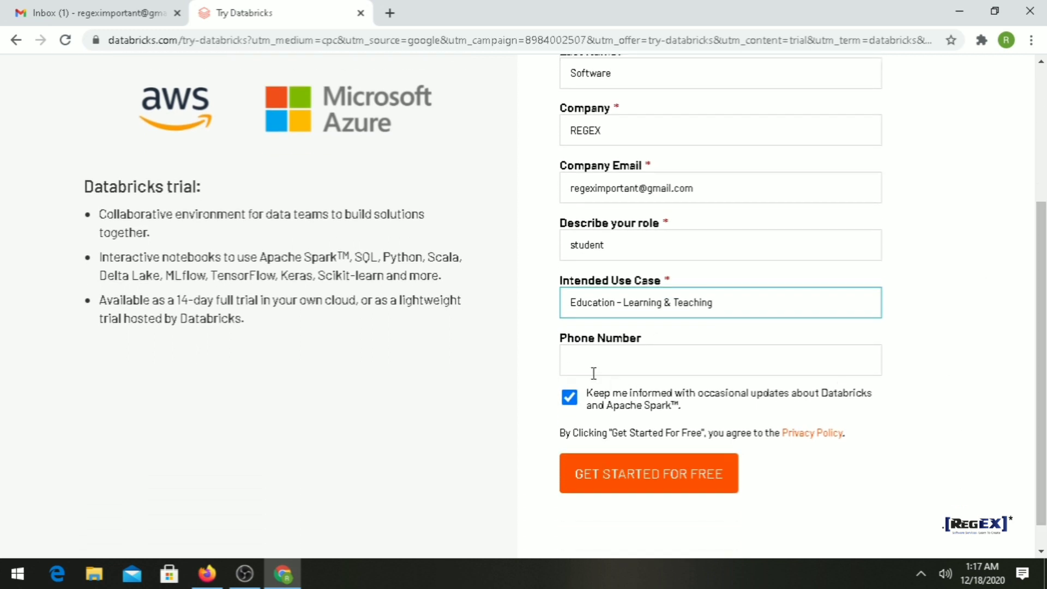
pyautogui.click(627, 483)
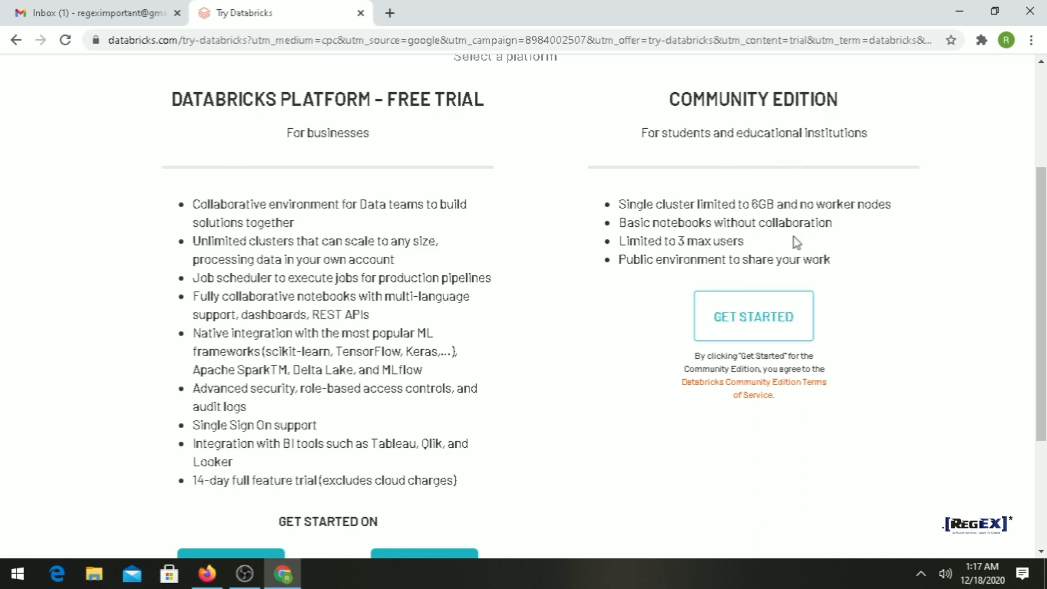
# Get started with the Community Edition and follow the verification link in the Databricks welcome e-mail in Gmail
pyautogui.click(776, 323)
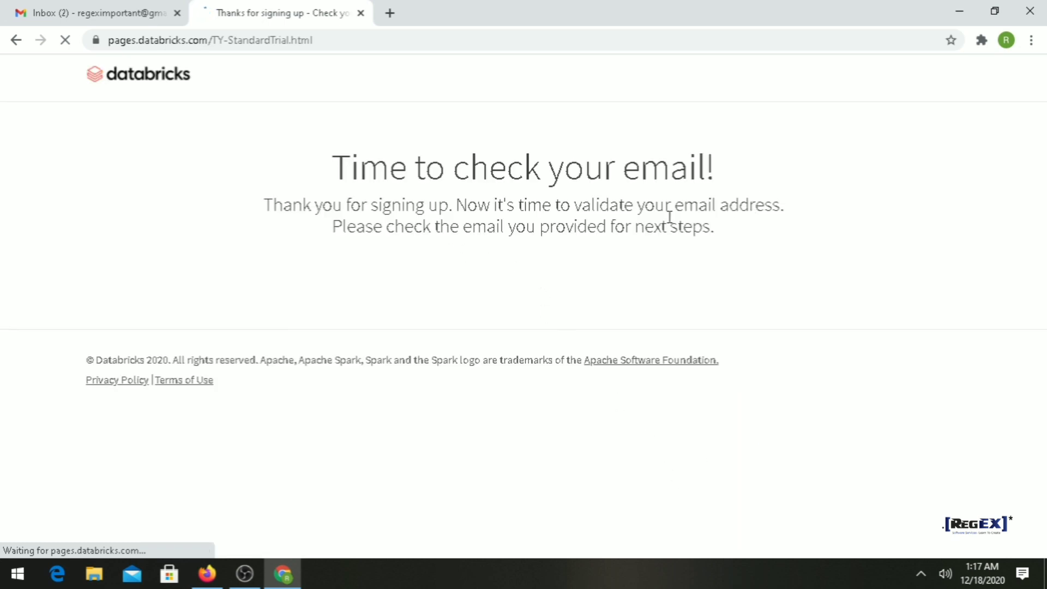
pyautogui.click(82, 7)
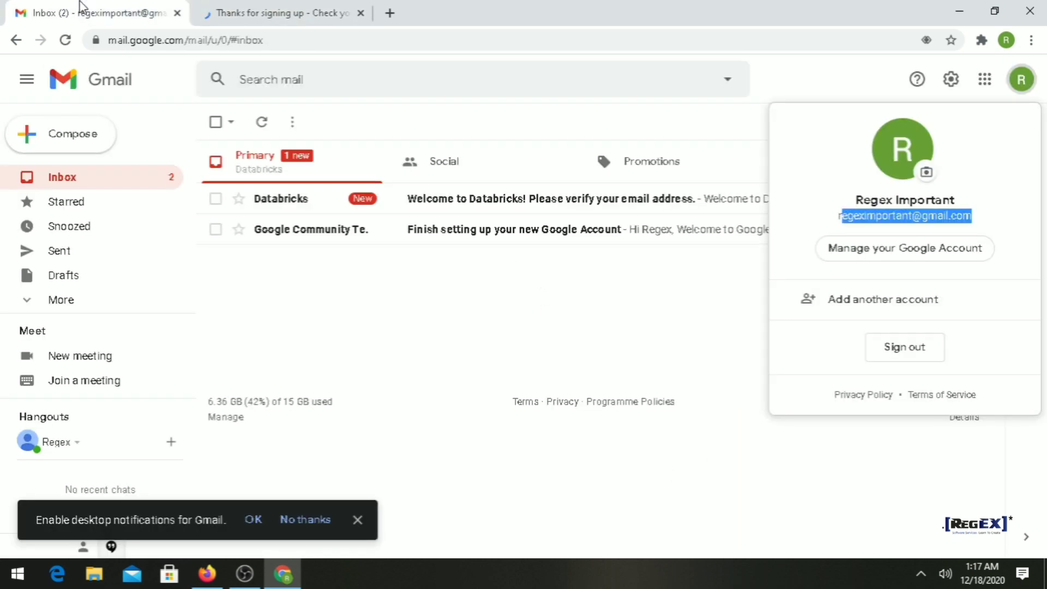
pyautogui.click(450, 206)
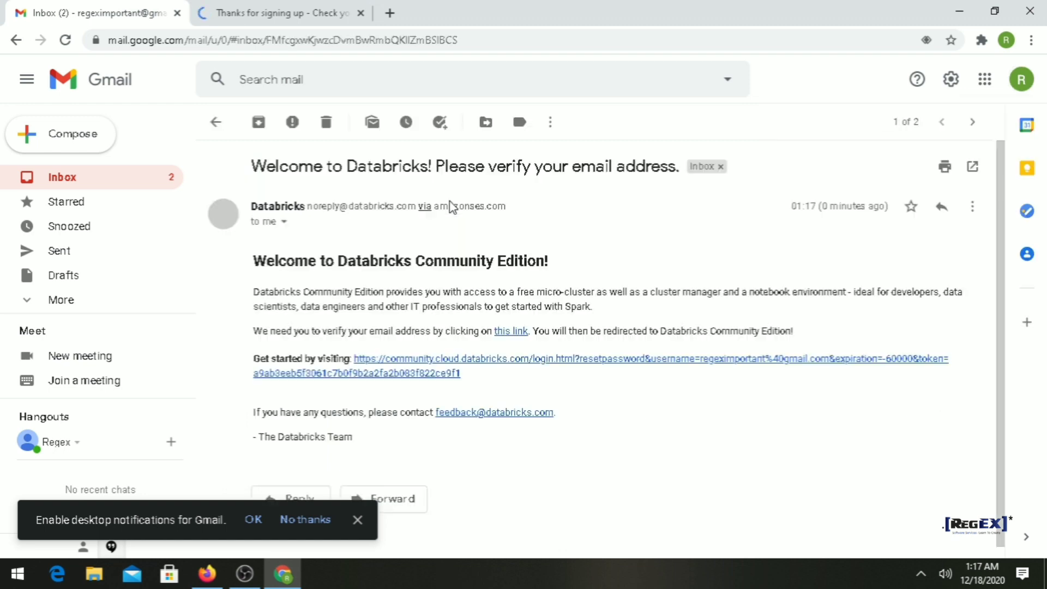
pyautogui.click(379, 360)
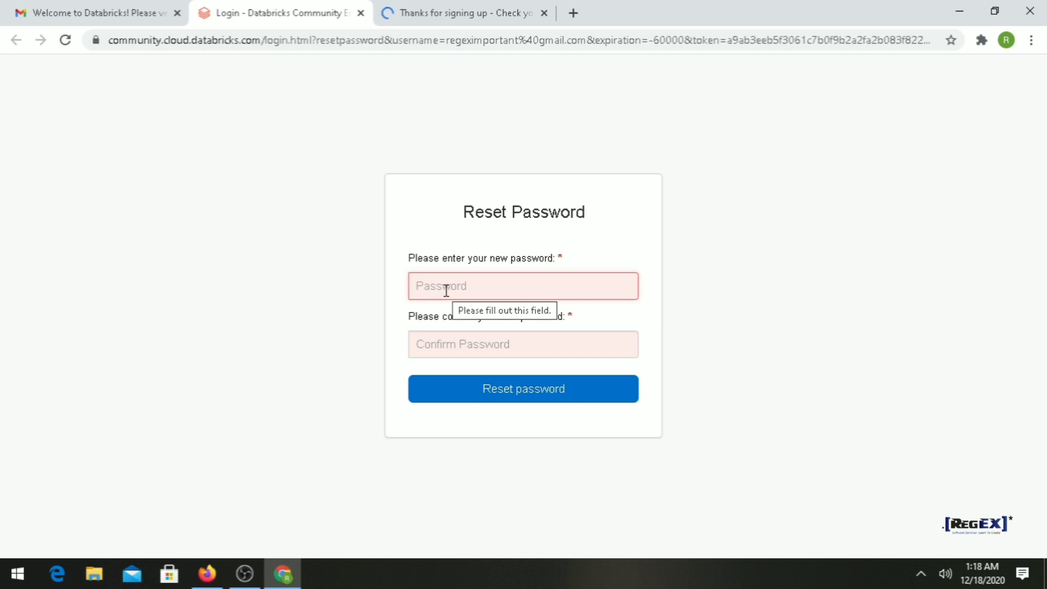
# Enter and confirm the new account password, submit the reset, and decline saving the password in the browser
pyautogui.write('••')
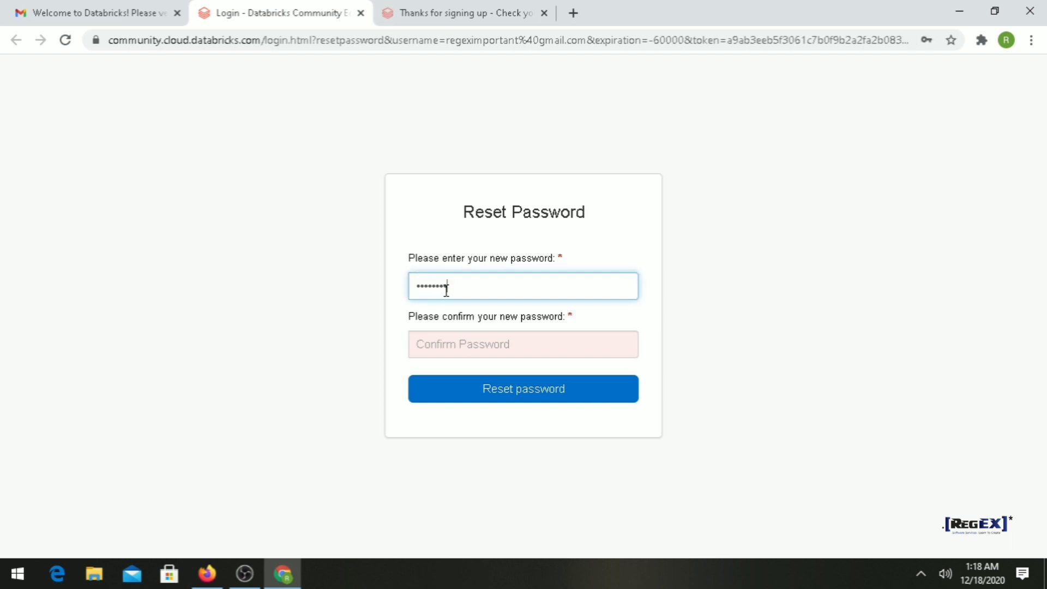
pyautogui.press('Tab')
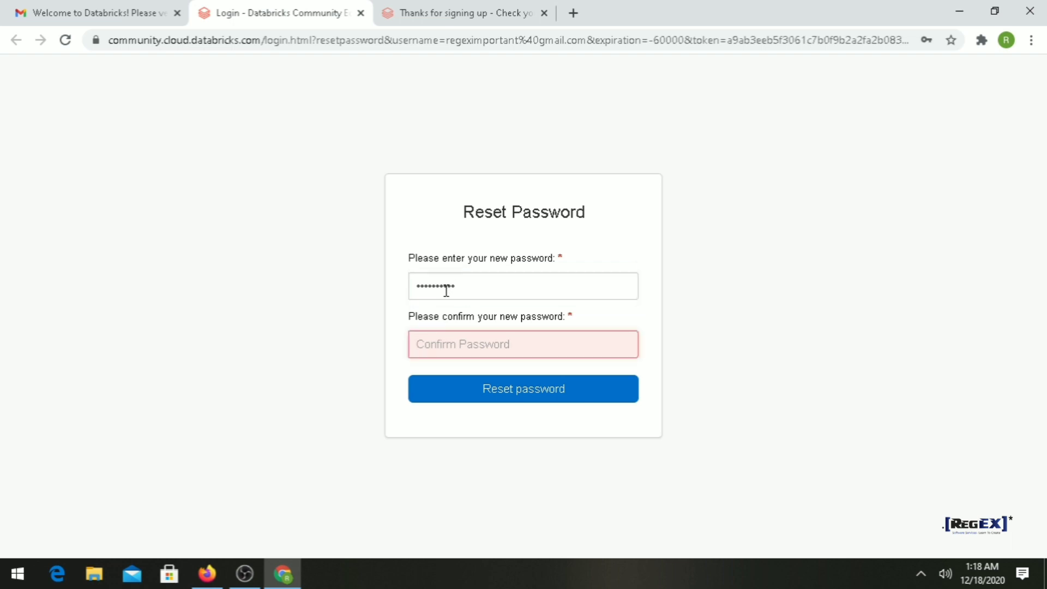
pyautogui.write('•')
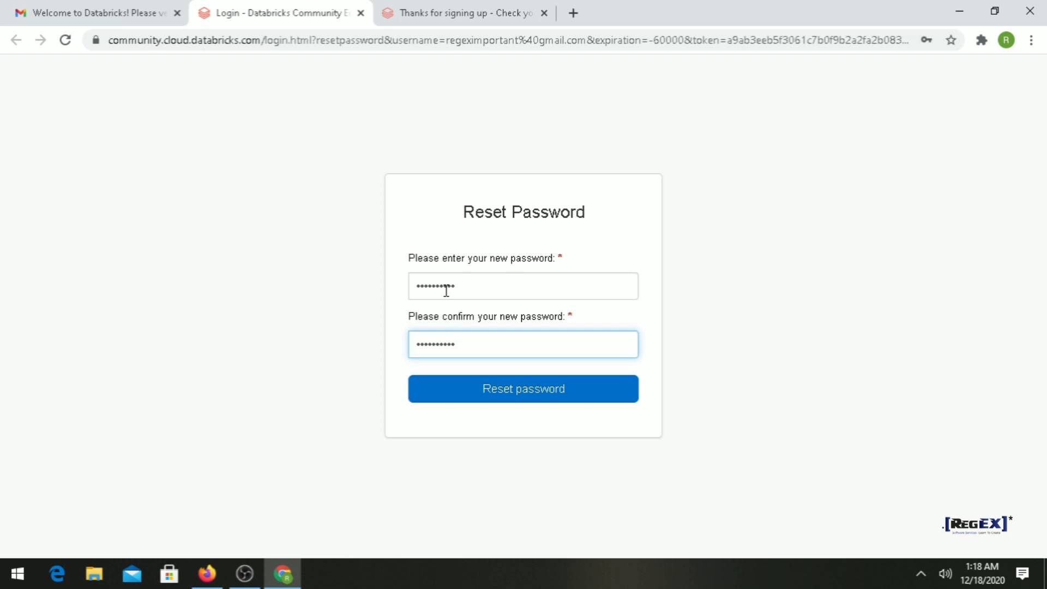
pyautogui.press('Return')
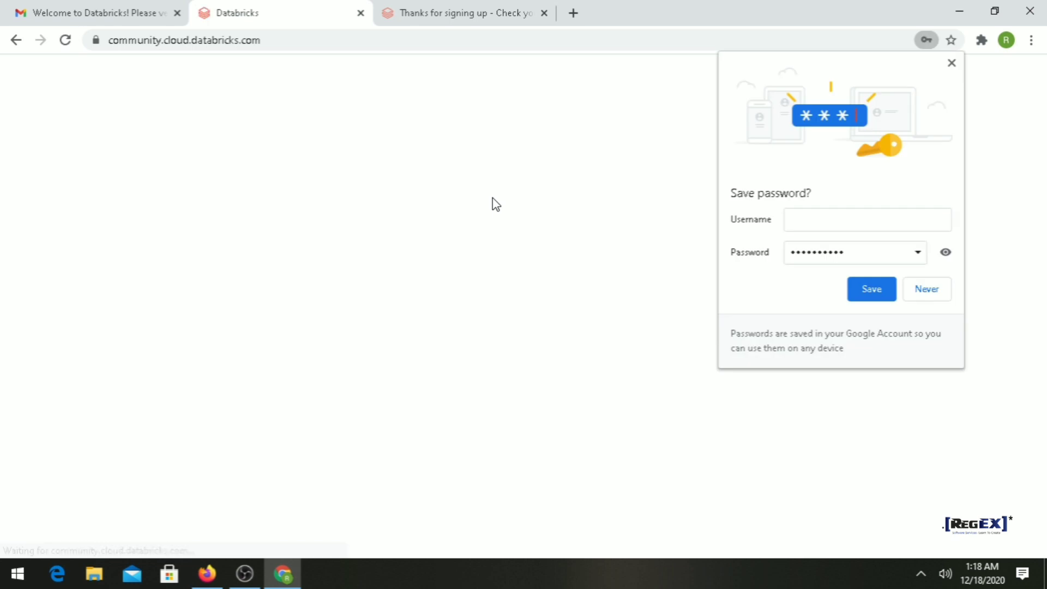
pyautogui.click(927, 289)
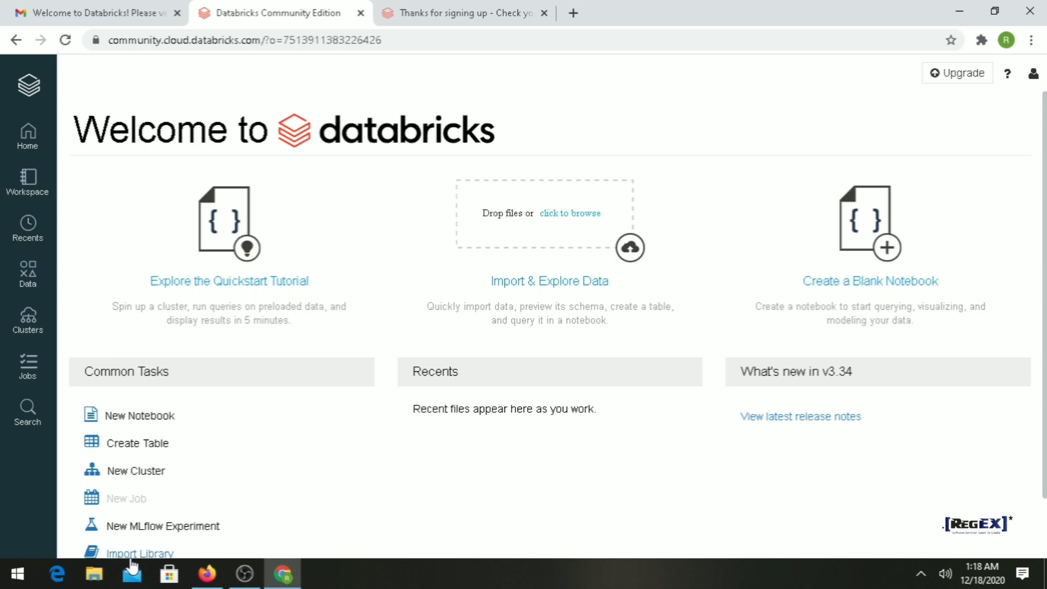
# Start a new all-purpose cluster and name it REGEX
pyautogui.click(31, 328)
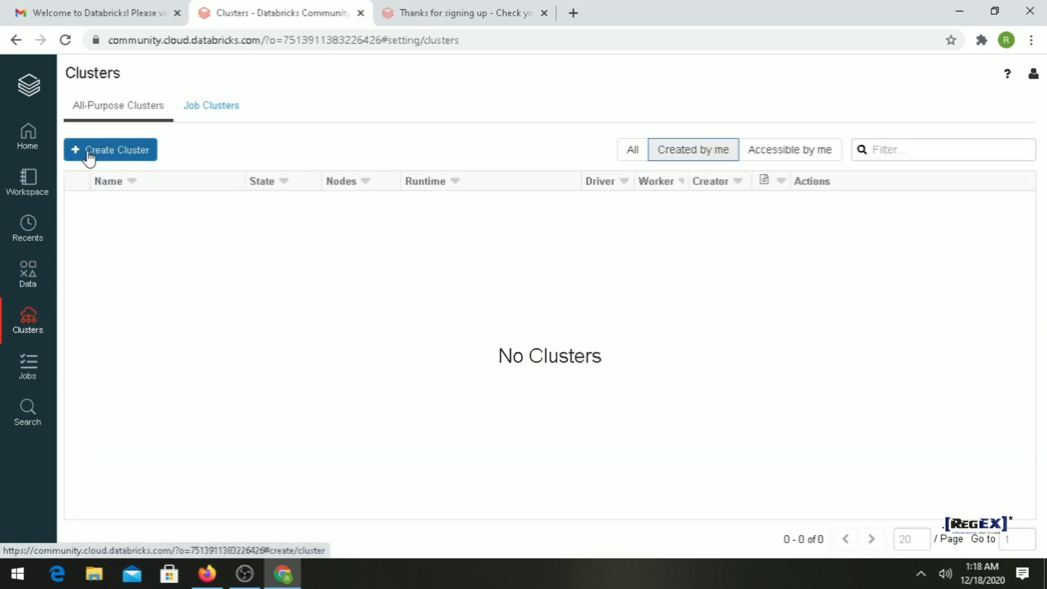
pyautogui.click(126, 157)
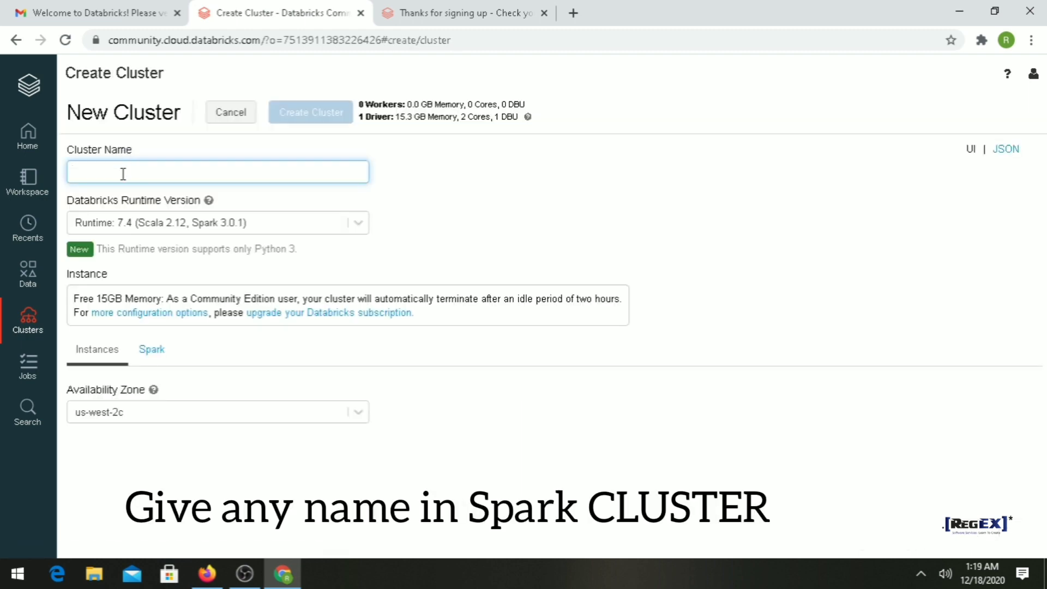
pyautogui.write('spa')
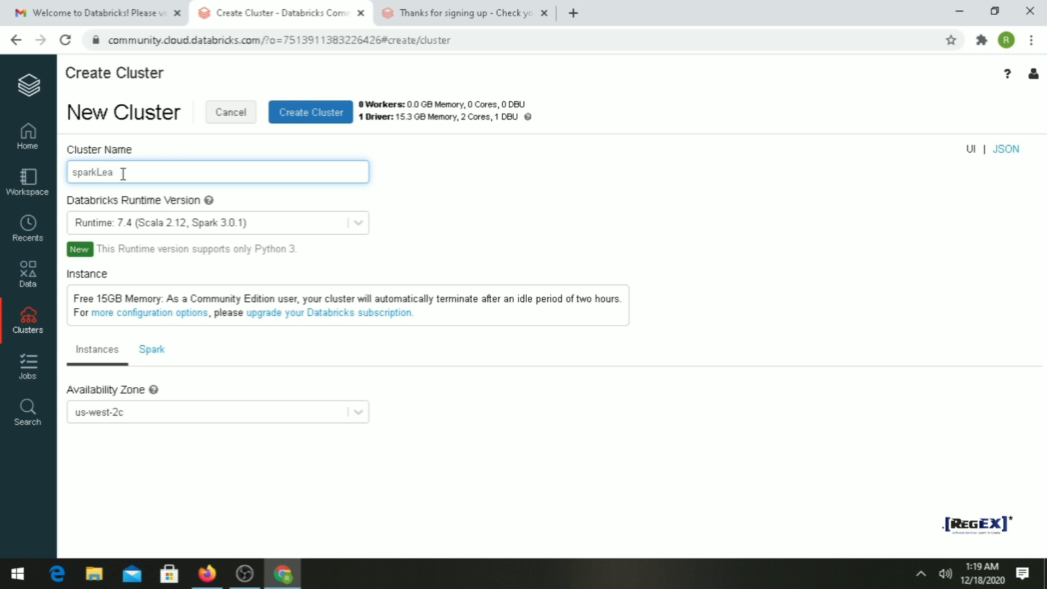
pyautogui.write('rkLea')
pyautogui.hotkey('ctrl', 'a')
pyautogui.press('BackSpace')
pyautogui.write('RE')
# Create the cluster, keeping runtime 7.4 (Scala 2.12, Spark 3.0.1) and availability zone us-west-2c after viewing the alternatives
pyautogui.moveTo(376, 117); pyautogui.dragTo(452, 117)
pyautogui.click(400, 116)
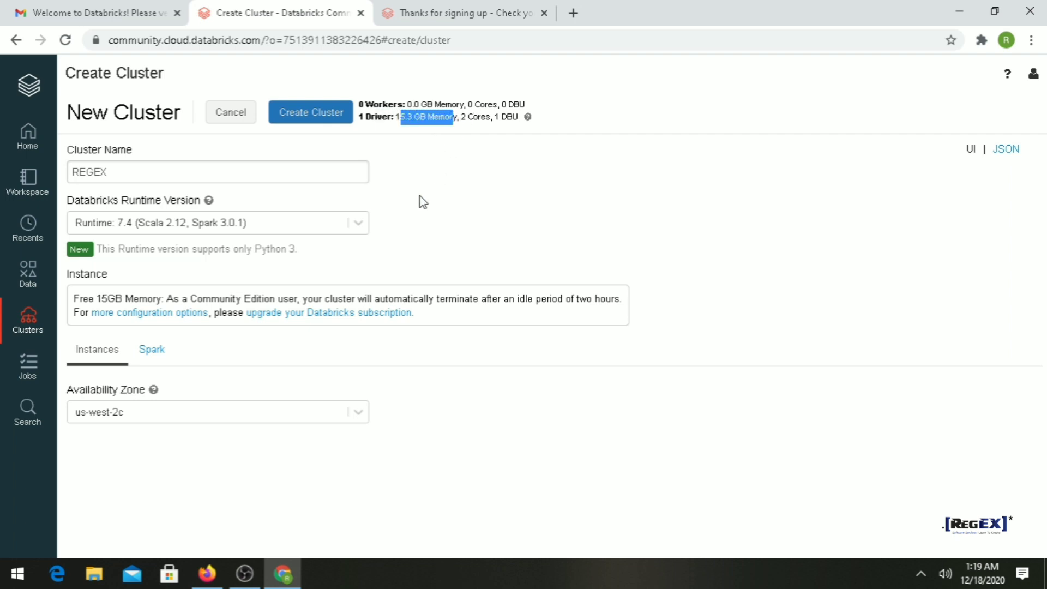
pyautogui.click(290, 225)
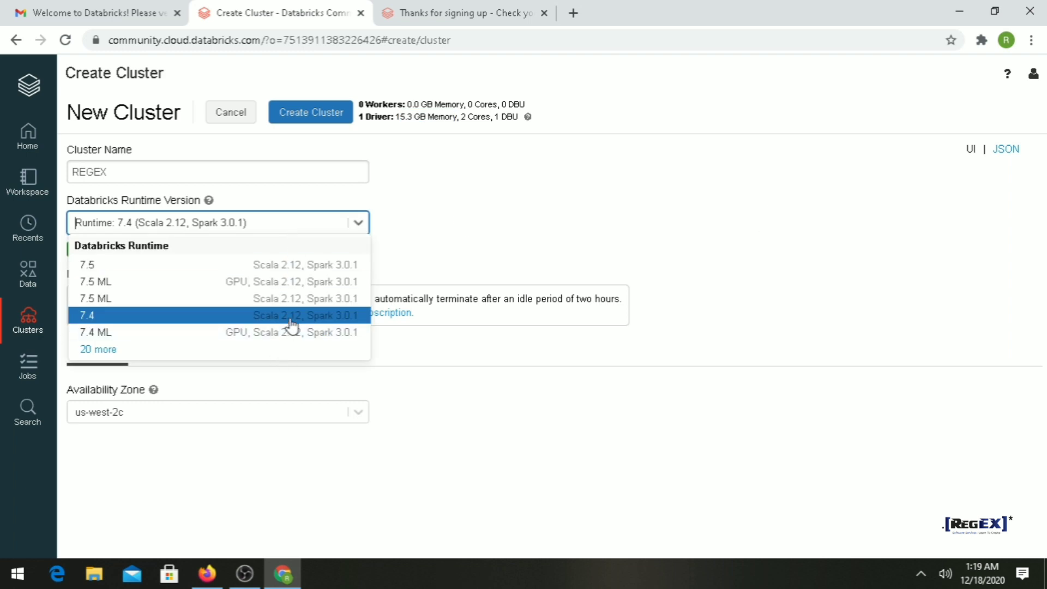
pyautogui.click(439, 404)
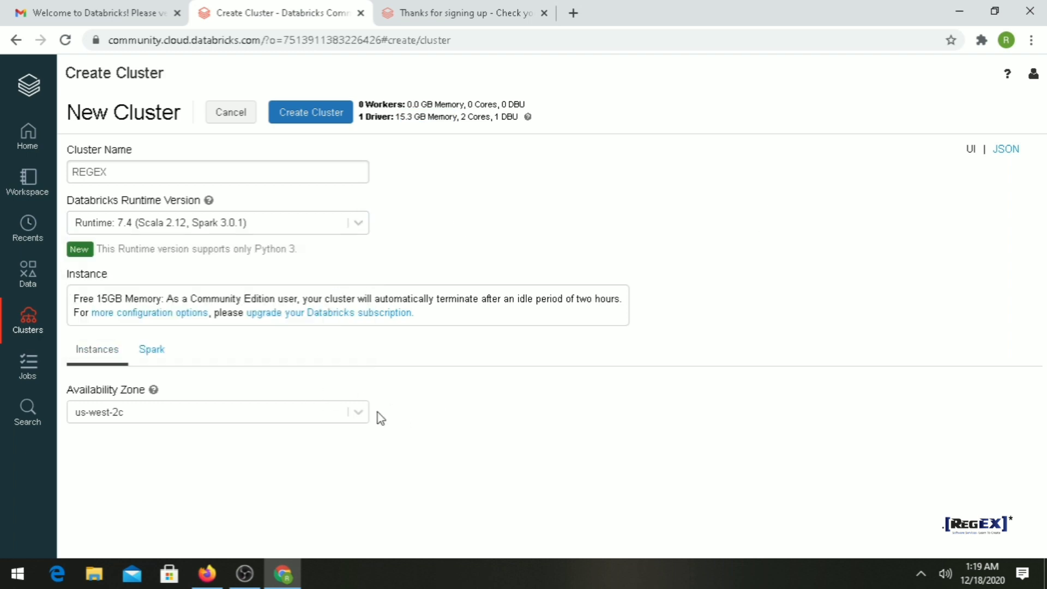
pyautogui.click(335, 417)
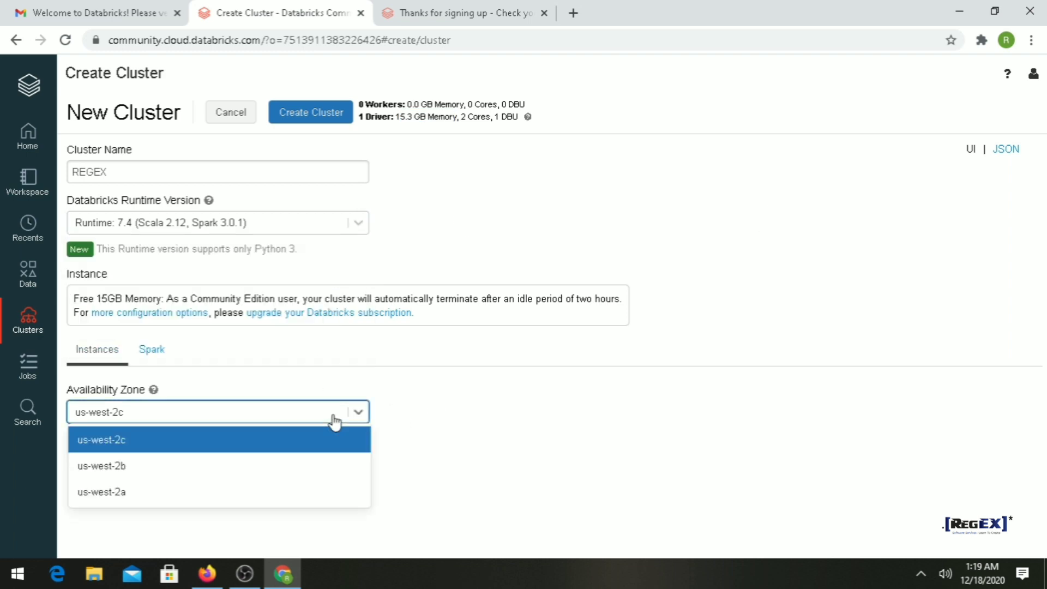
pyautogui.click(471, 460)
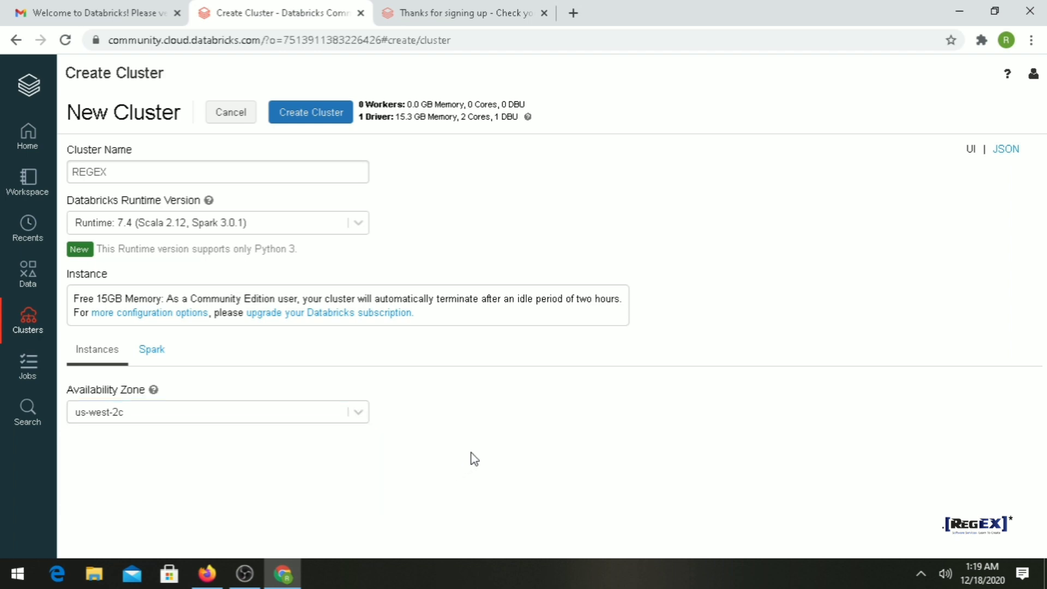
pyautogui.click(324, 124)
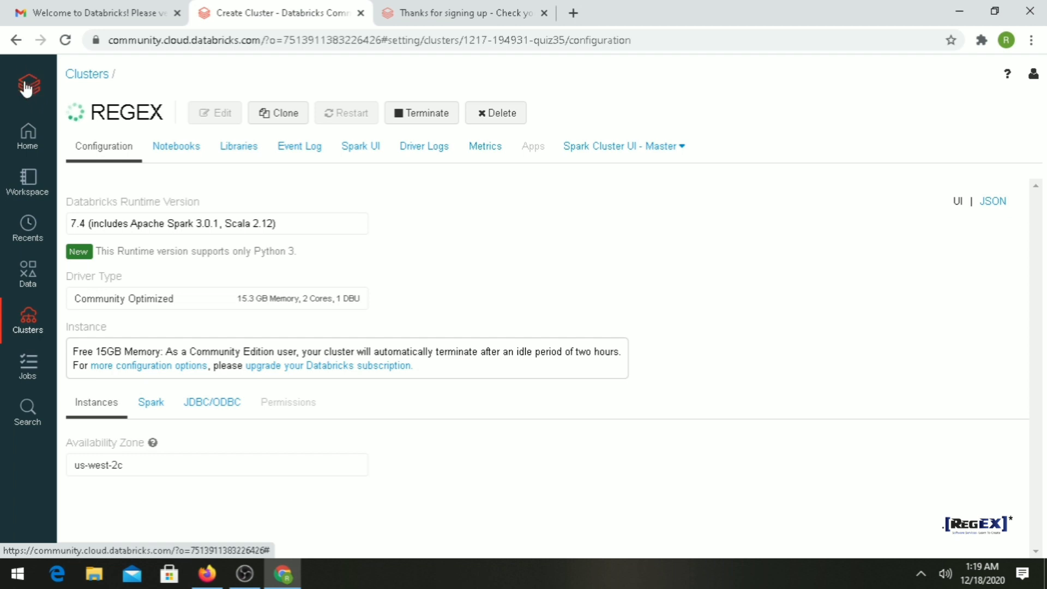
# From the Databricks welcome page, create a notebook named firstProgram with Python as default language and REGEX as its cluster
pyautogui.click(28, 137)
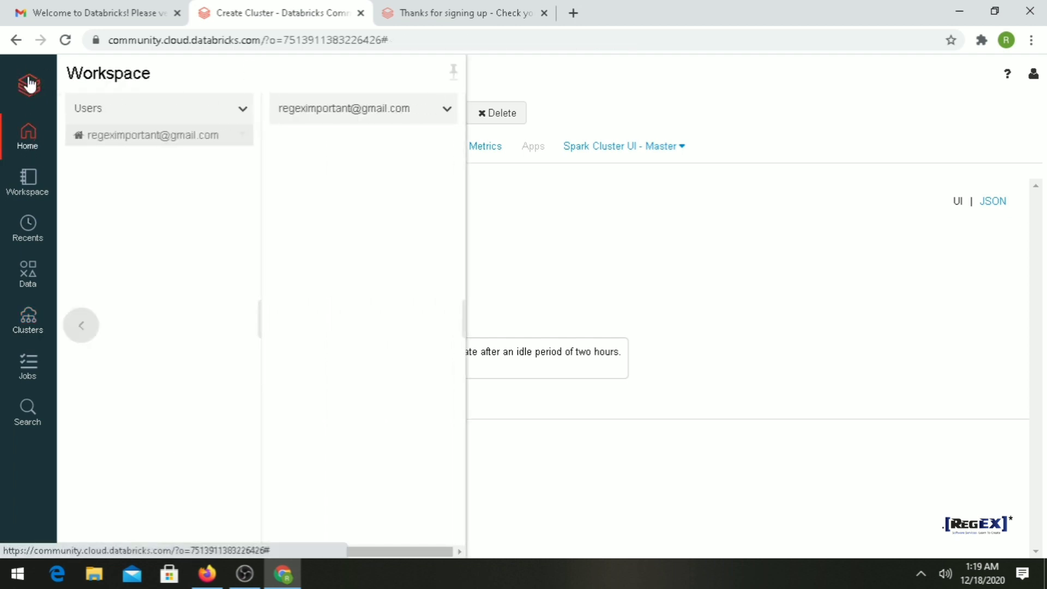
pyautogui.click(28, 83)
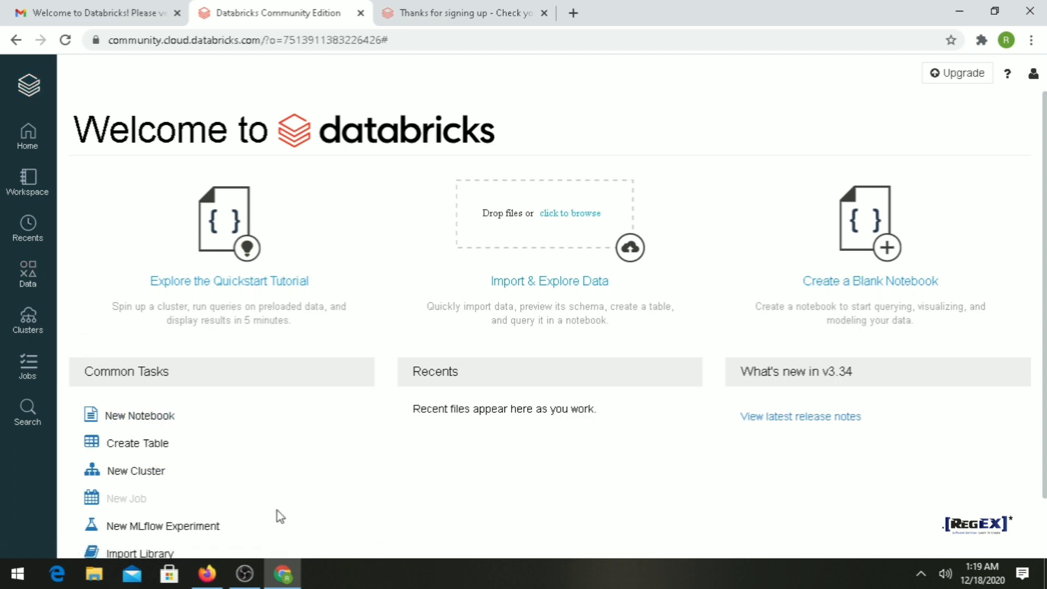
pyautogui.click(129, 417)
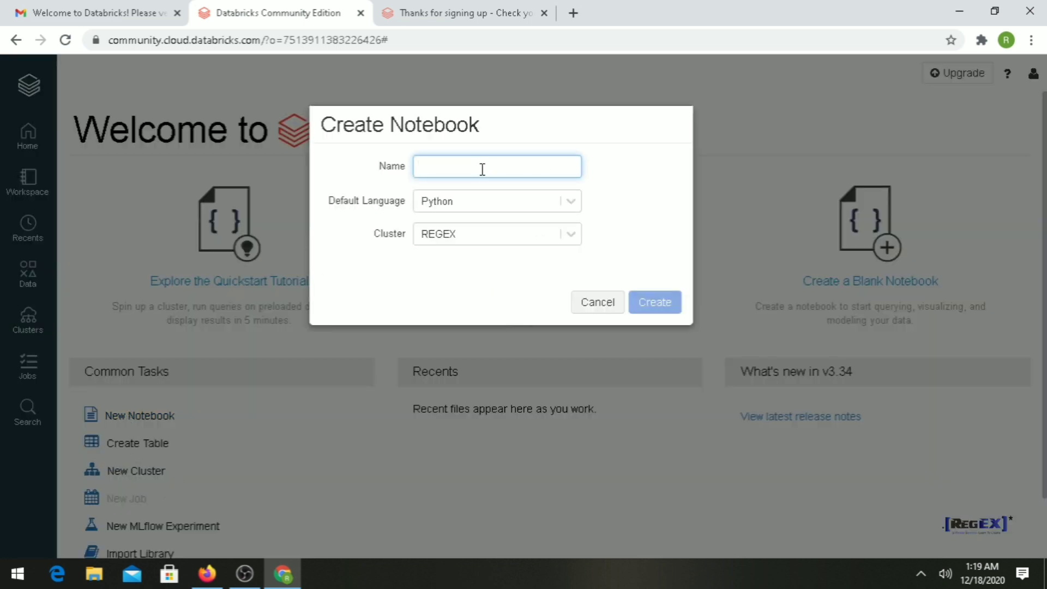
pyautogui.write('firstProgram')
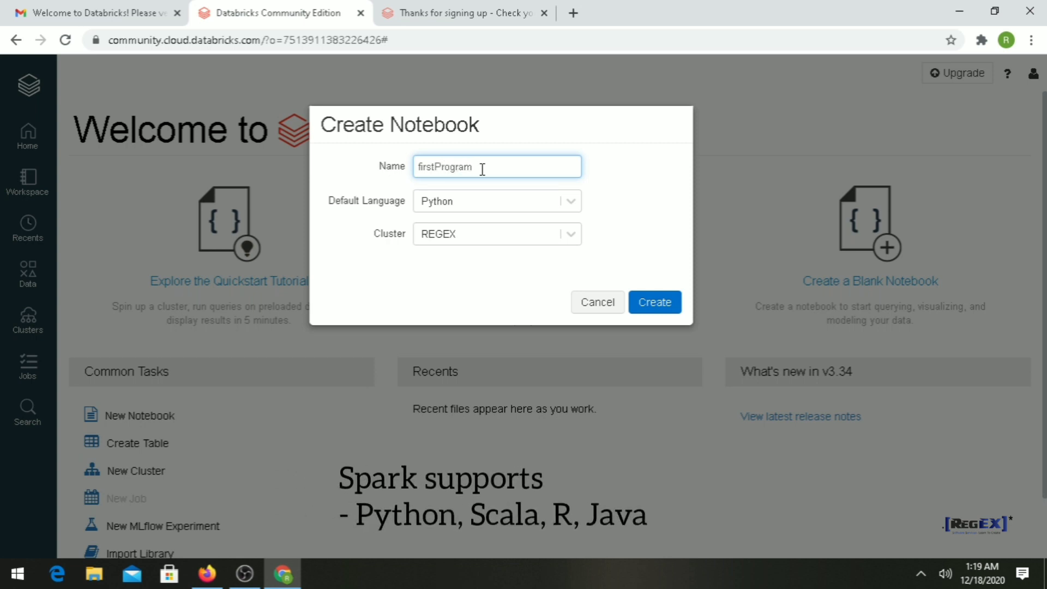
pyautogui.click(528, 204)
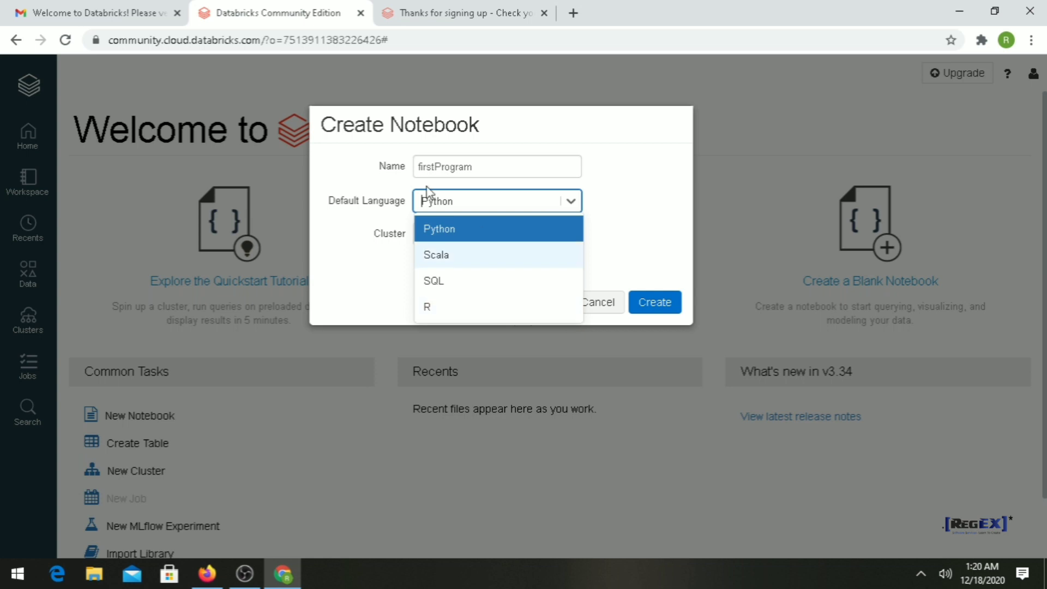
pyautogui.click(453, 229)
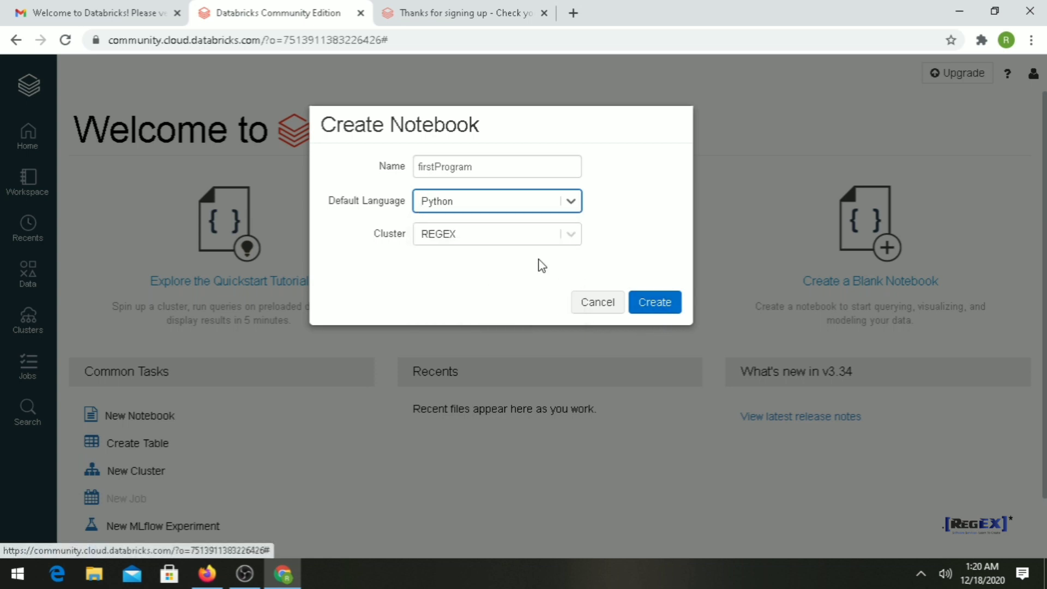
pyautogui.click(524, 235)
pyautogui.click(522, 264)
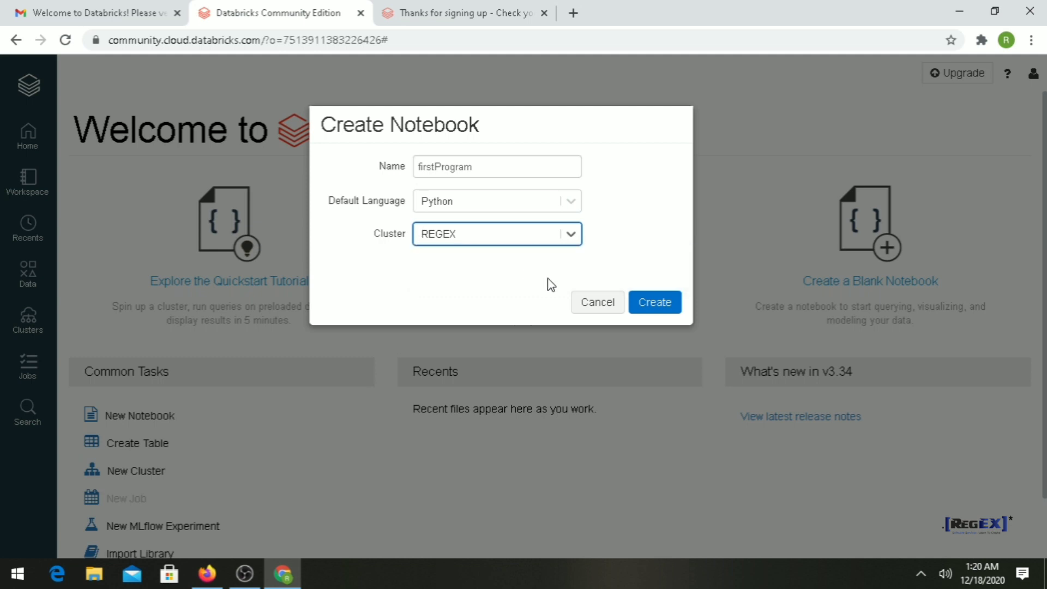
pyautogui.click(654, 306)
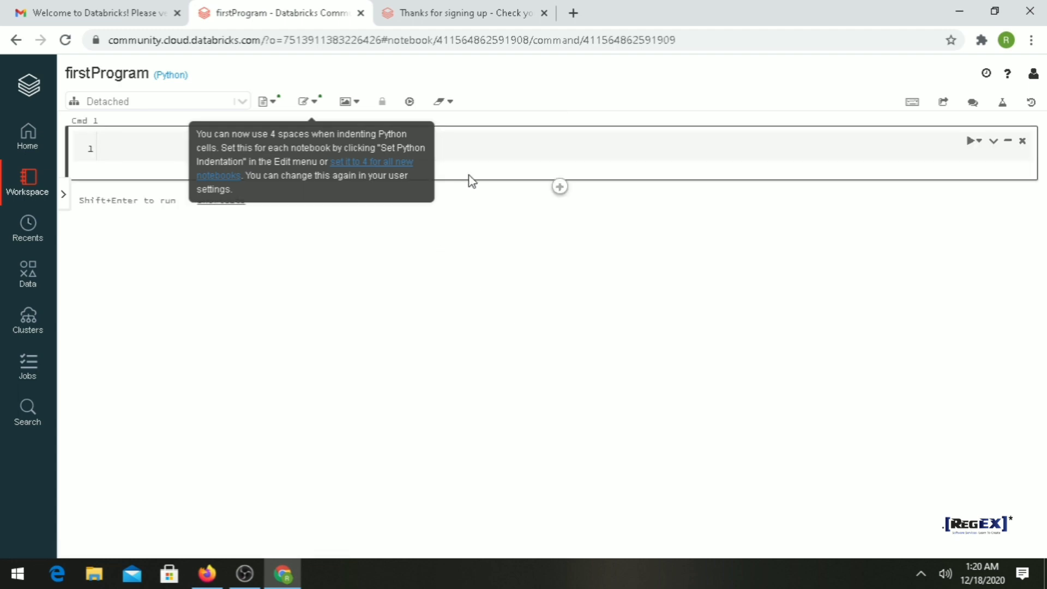
# Attach the detached notebook to the REGEX cluster and confirm clearing the notebook state
pyautogui.click(489, 151)
pyautogui.click(232, 102)
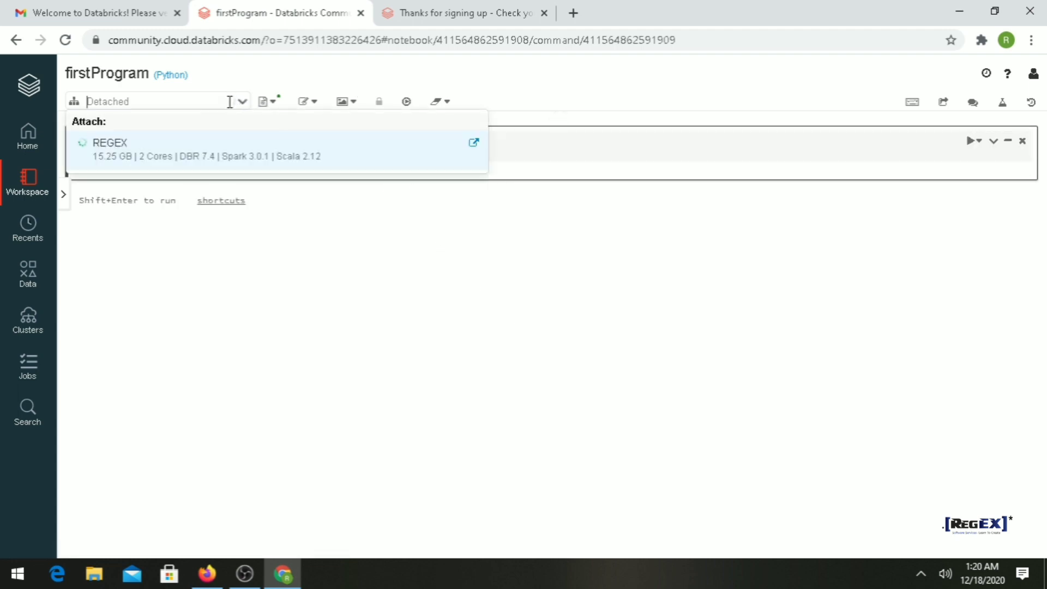
pyautogui.click(264, 151)
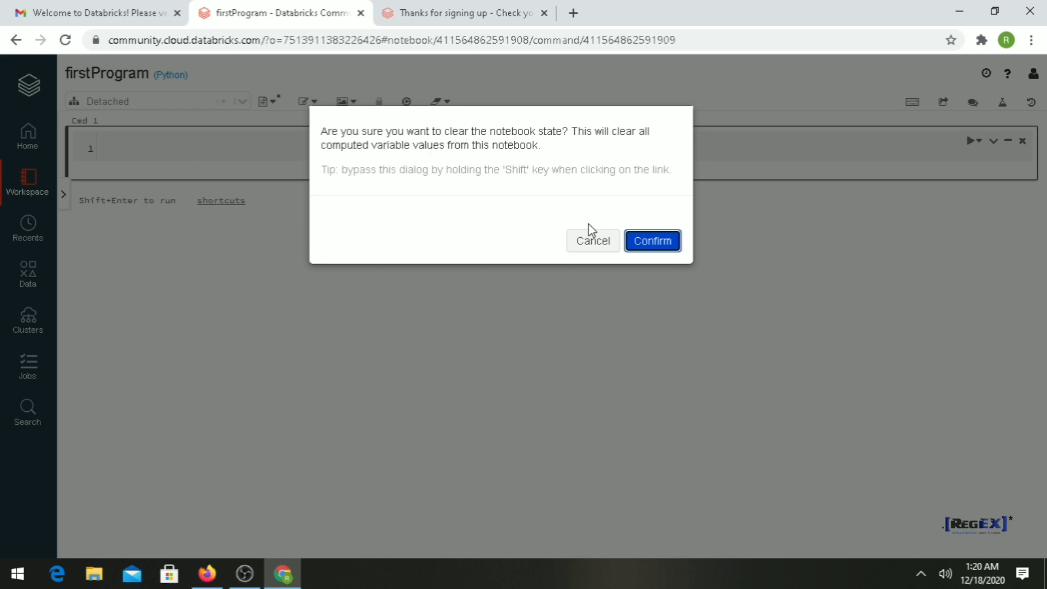
pyautogui.click(655, 245)
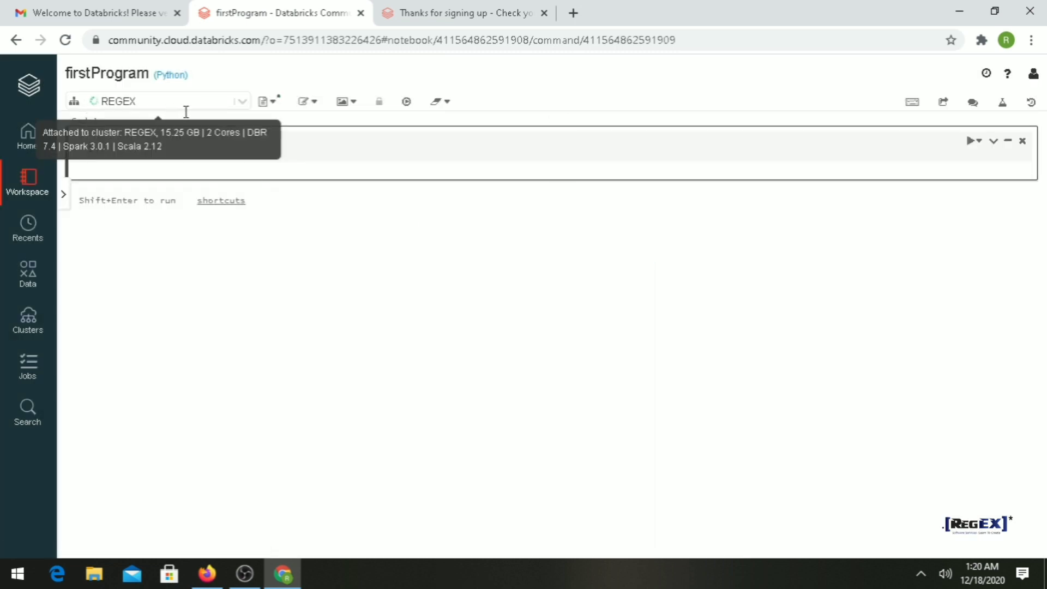
# Write print("hello world") in the first cell and run it, agreeing to cancel the pending execution and re-run
pyautogui.click(381, 155)
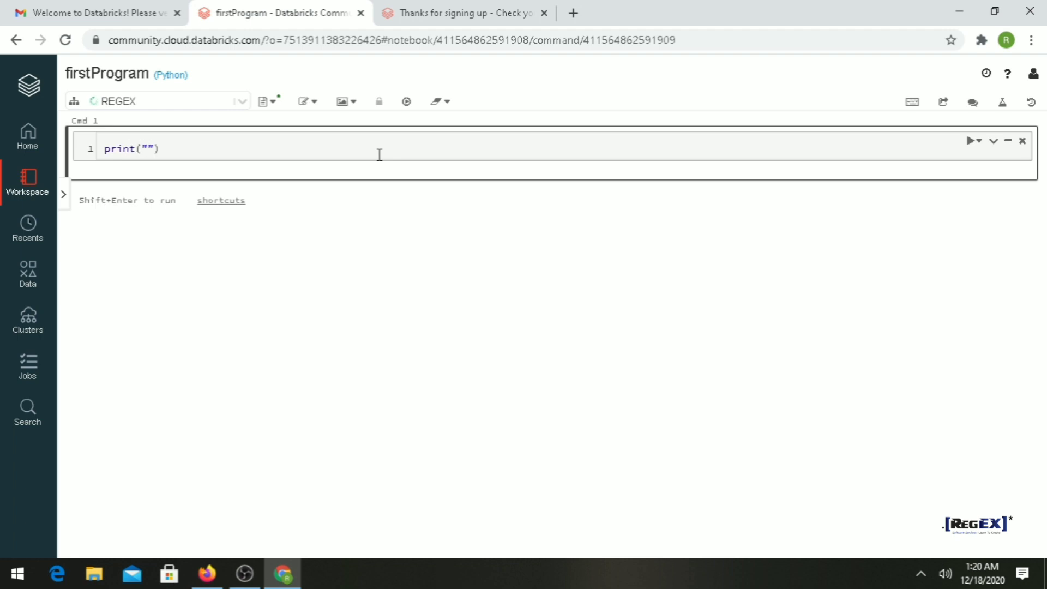
pyautogui.write('print("hello world')
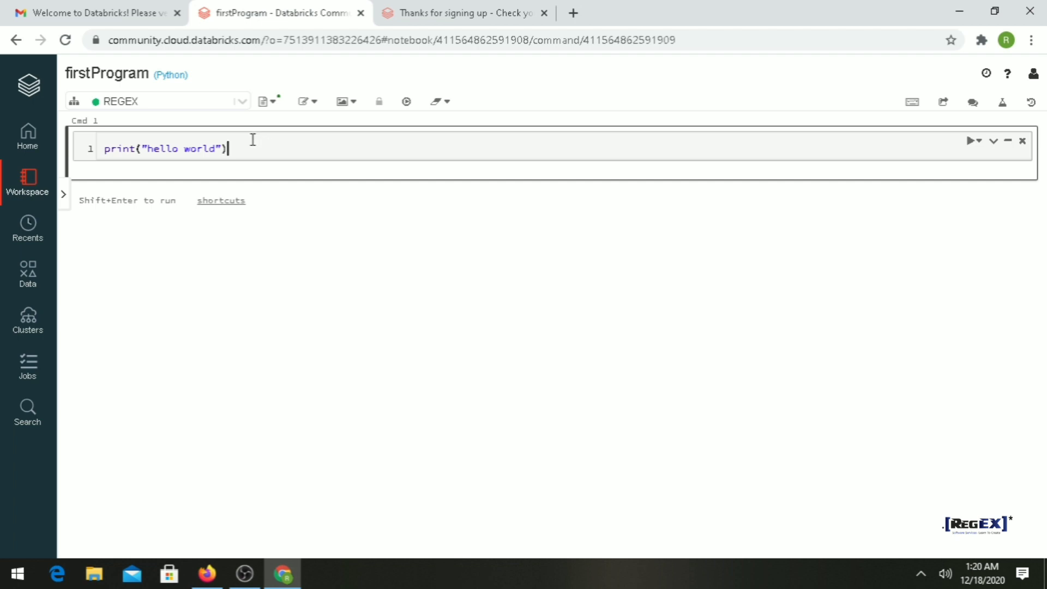
pyautogui.hotkey('shift', 'Return')
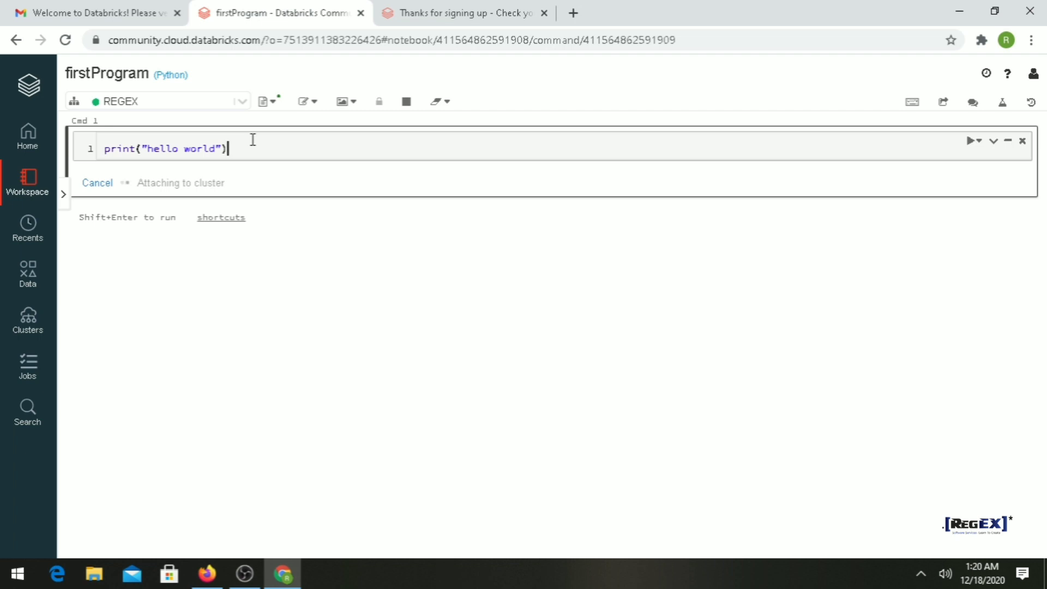
pyautogui.hotkey('shift', 'Return')
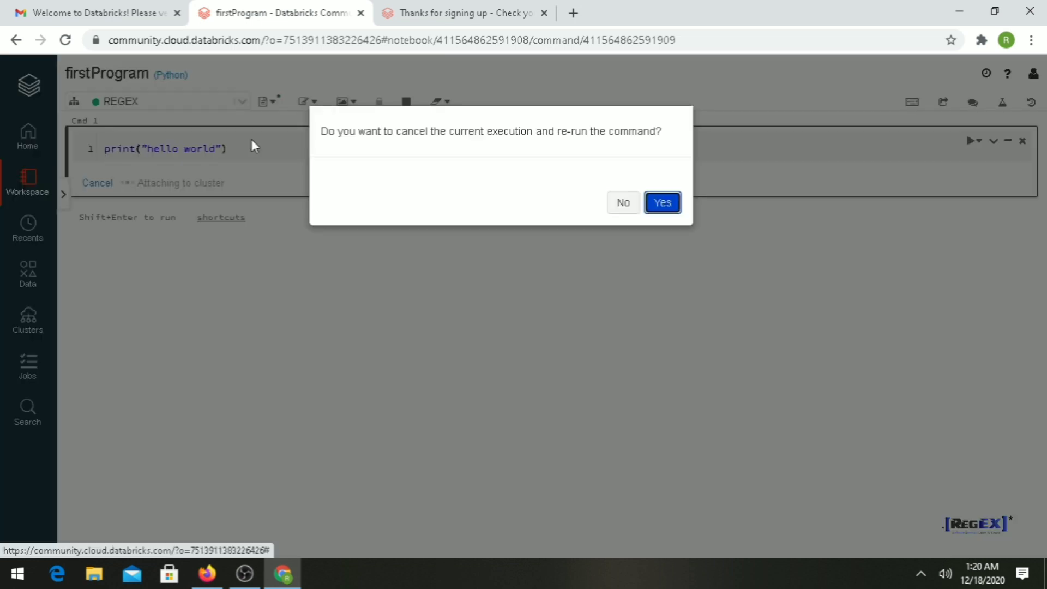
pyautogui.press('Return')
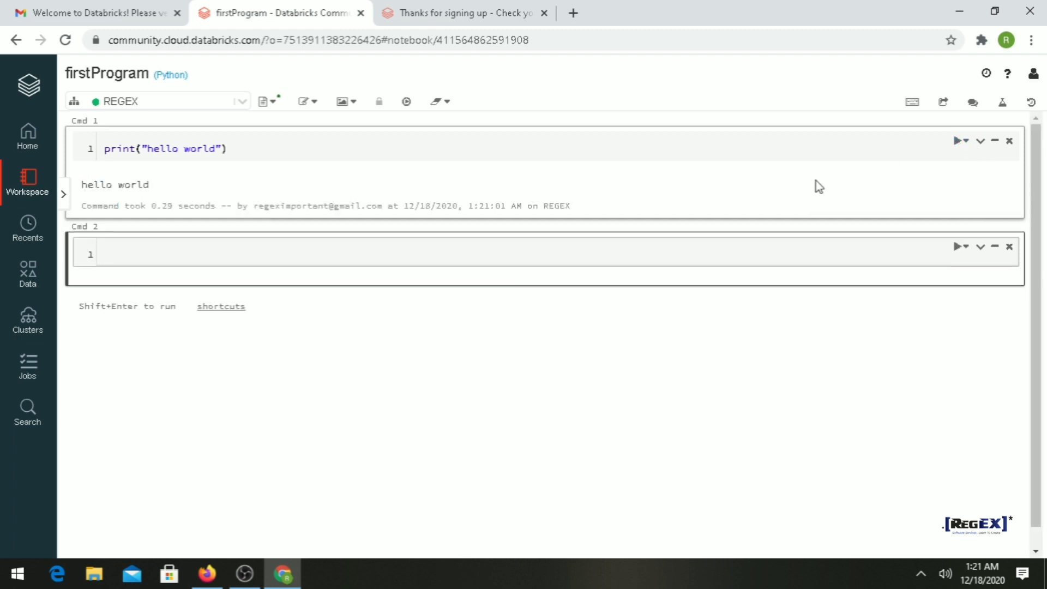
# Select all the code in the first cell
pyautogui.click(522, 143)
pyautogui.hotkey('ctrl', 'a')
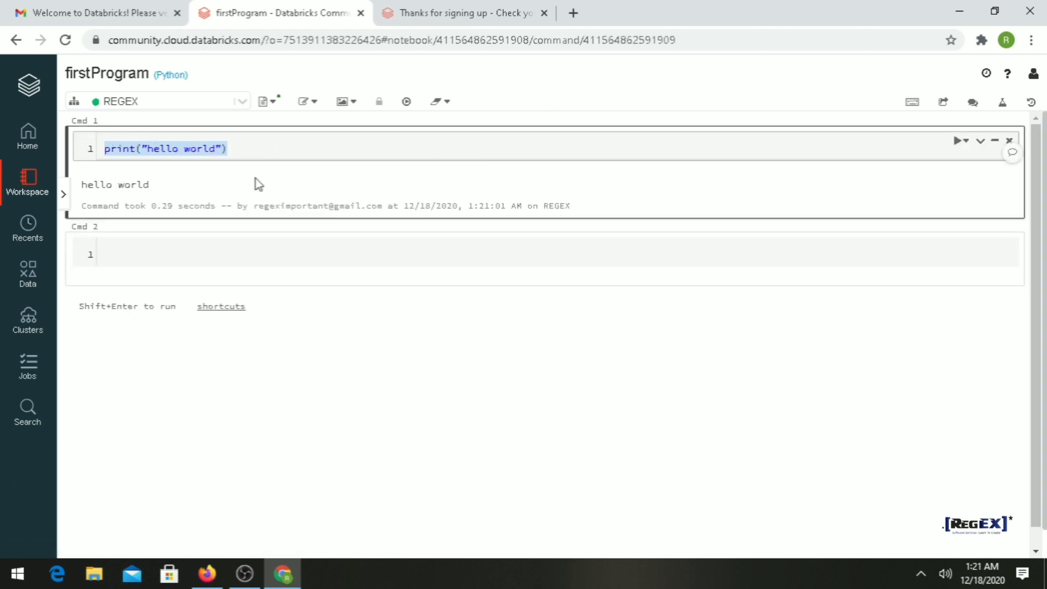